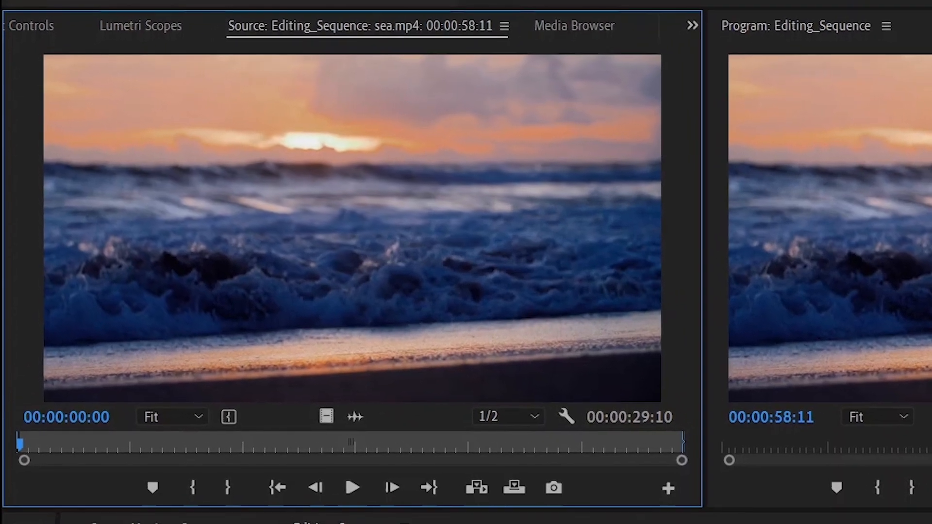
Step: Play the clip in the Source Monitor and the sequence in the Program Monitor
left_click(338, 479)
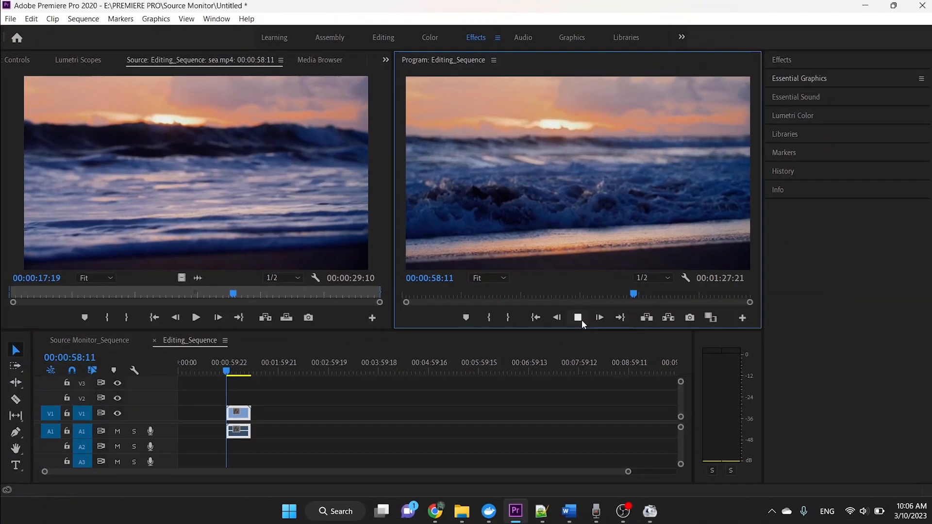
left_click(615, 325)
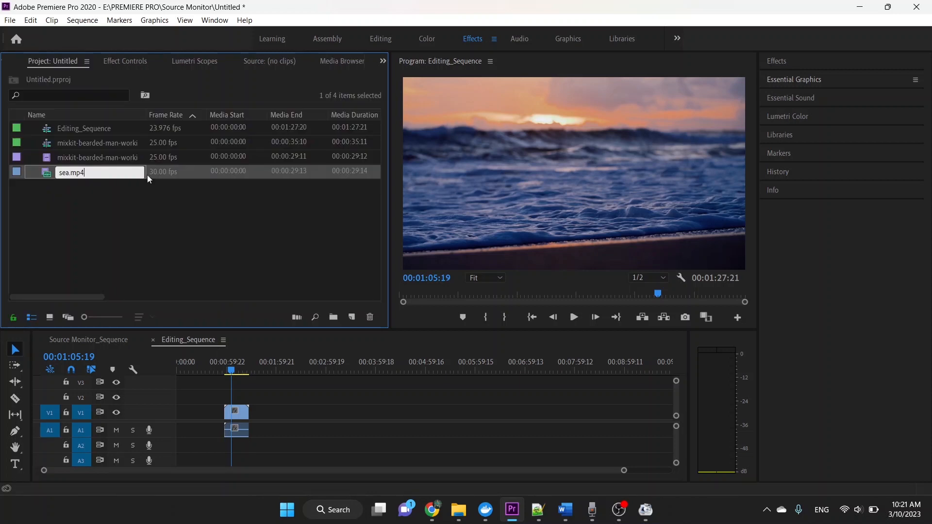
Step: Load sea.mp4 from the project's media list into the Source Monitor
left_click(164, 172)
left_click(125, 173)
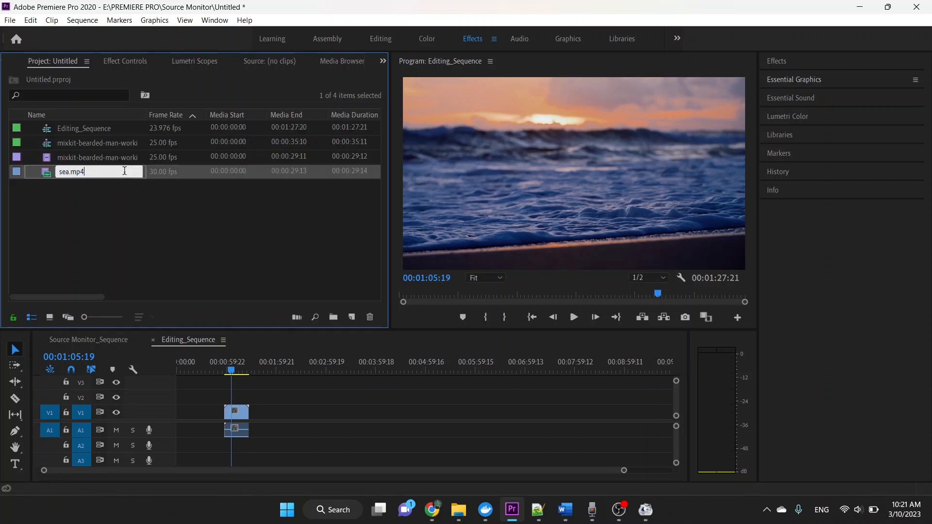
double_click(45, 176)
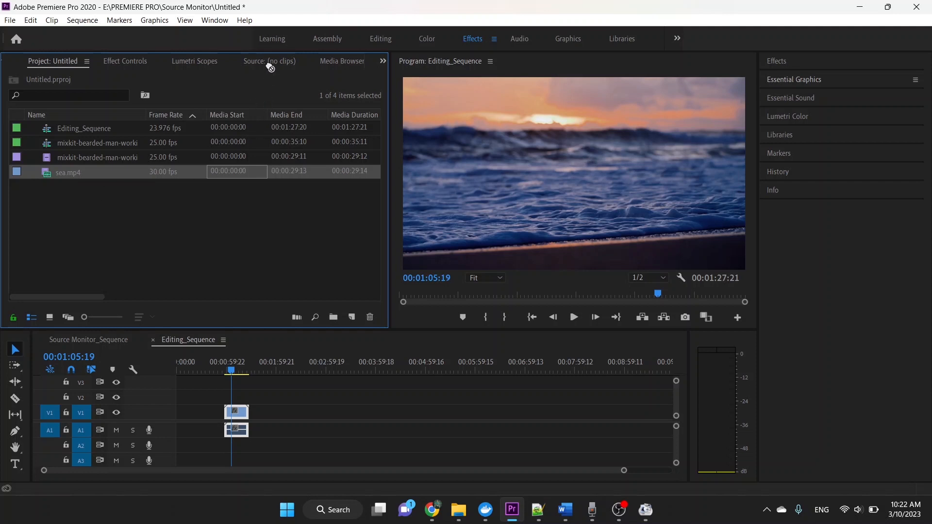
left_click_drag(271, 68, 205, 129)
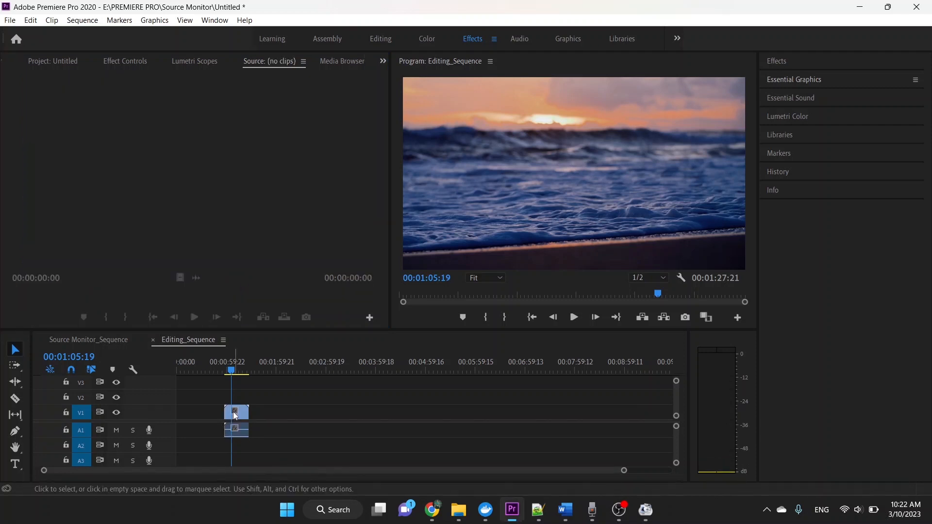
Step: Load the sea.mp4 clip from the Editing_Sequence timeline into the Source Monitor and play it
left_click_drag(236, 413, 182, 186)
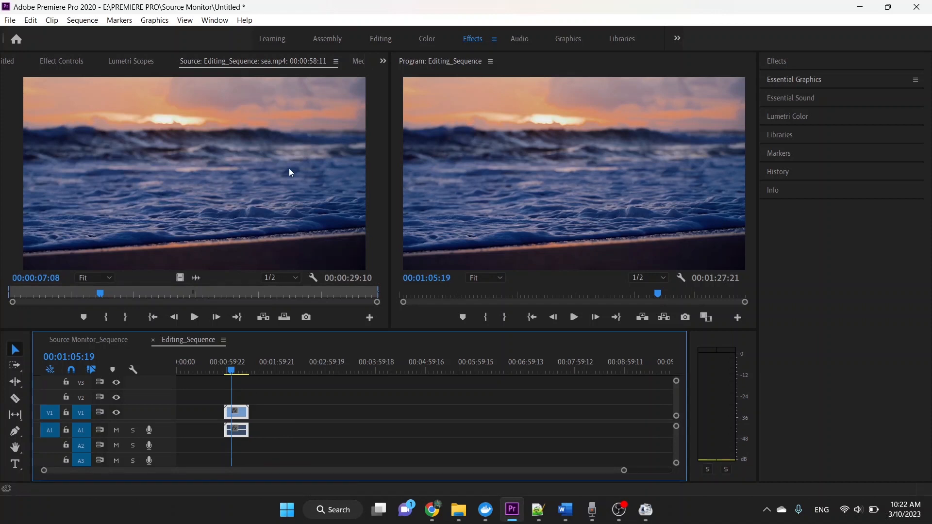
left_click(194, 317)
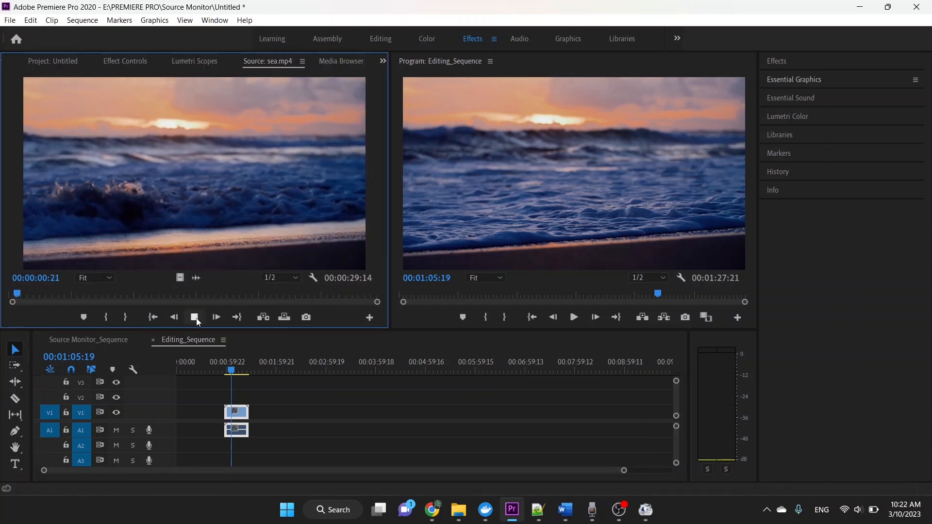
key("grave")
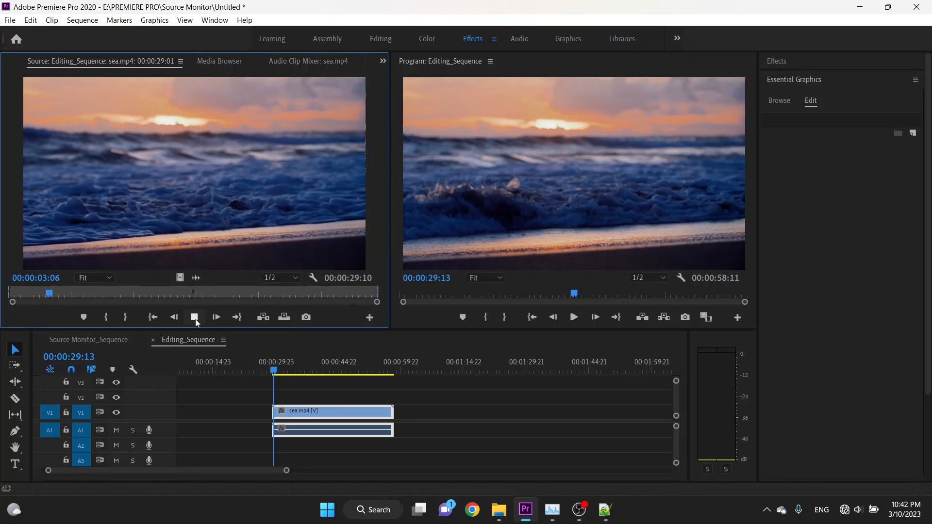
Step: Stop the source playback, zoom into the Source Monitor's time ruler and zoom back out to the full clip
left_click(195, 318)
left_click_drag(13, 306, 97, 306)
mouse_move(154, 304)
left_mouse_down()
mouse_move(199, 304)
mouse_move(149, 304)
left_mouse_up()
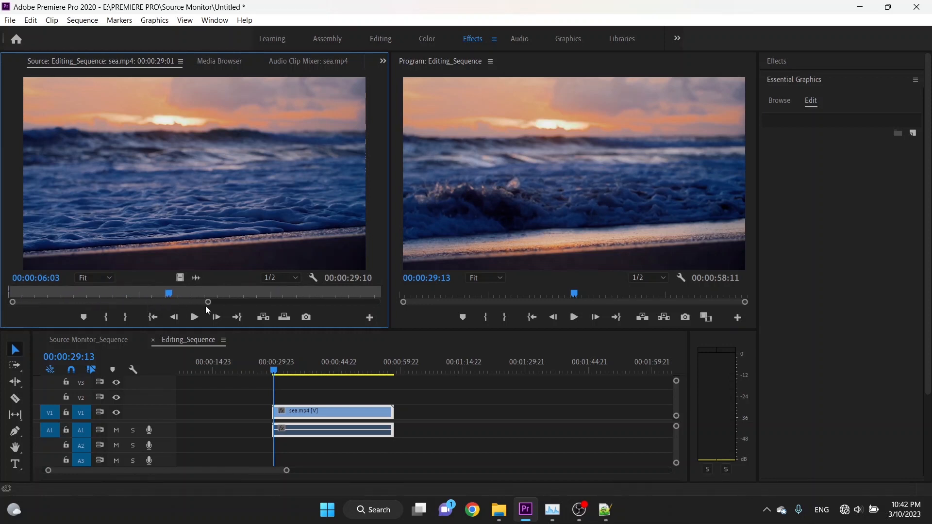
left_click_drag(209, 302, 377, 305)
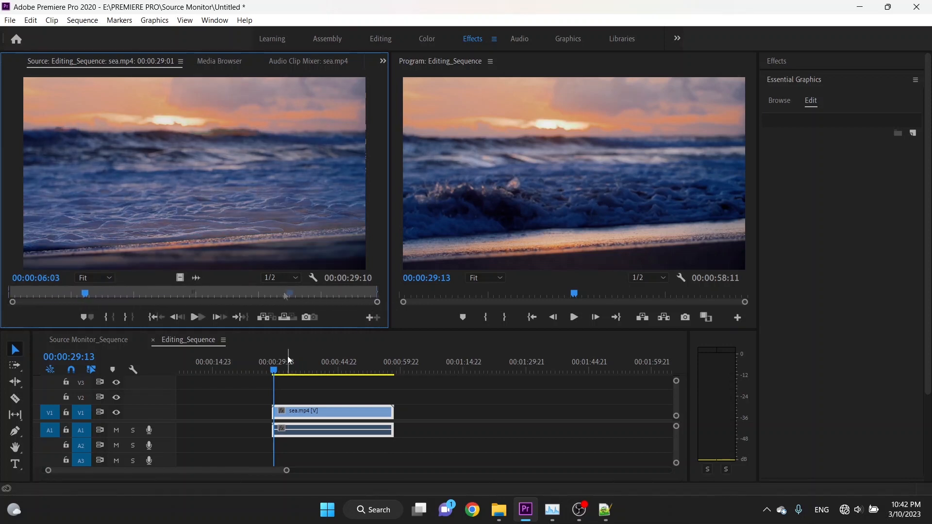
Step: Mark the source clip's In point at 00:00:13:03 and its Out point at 00:00:24:11
left_click_drag(287, 295, 175, 294)
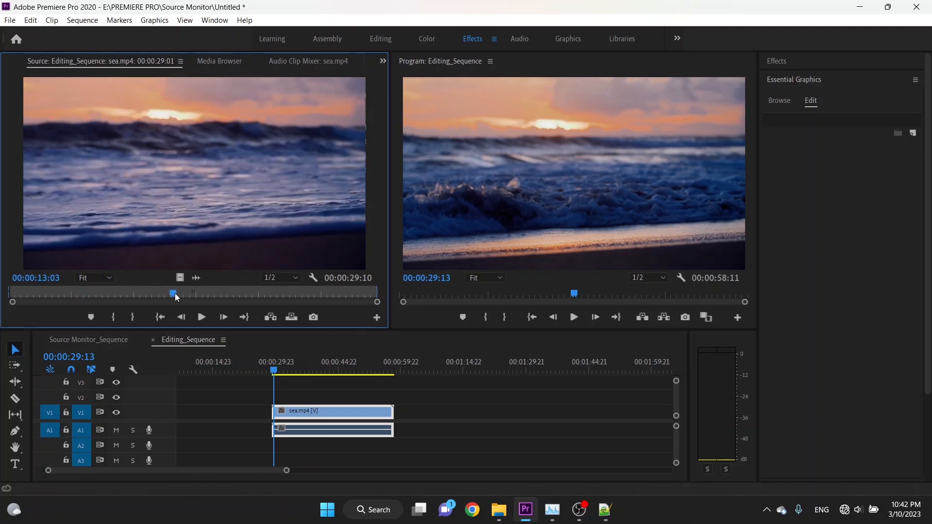
left_click(114, 317)
left_click_drag(173, 294, 314, 296)
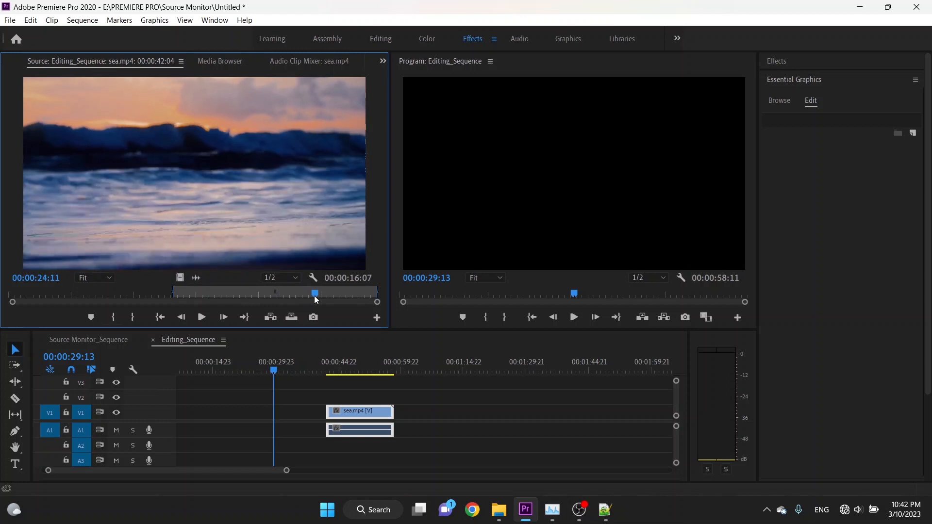
left_click(134, 317)
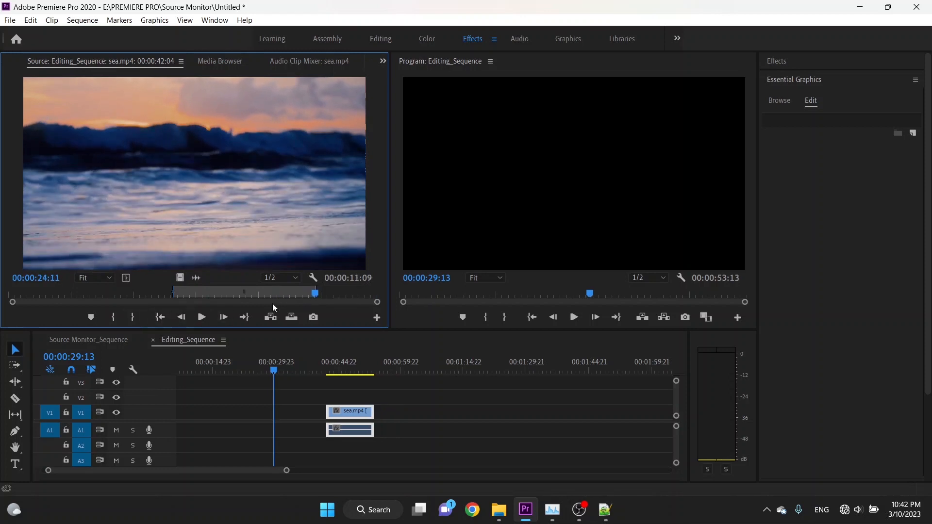
Step: Mark the source clip's In point at 00:00:14:21 and its Out point at 00:00:20:09
left_click_drag(317, 297, 197, 296)
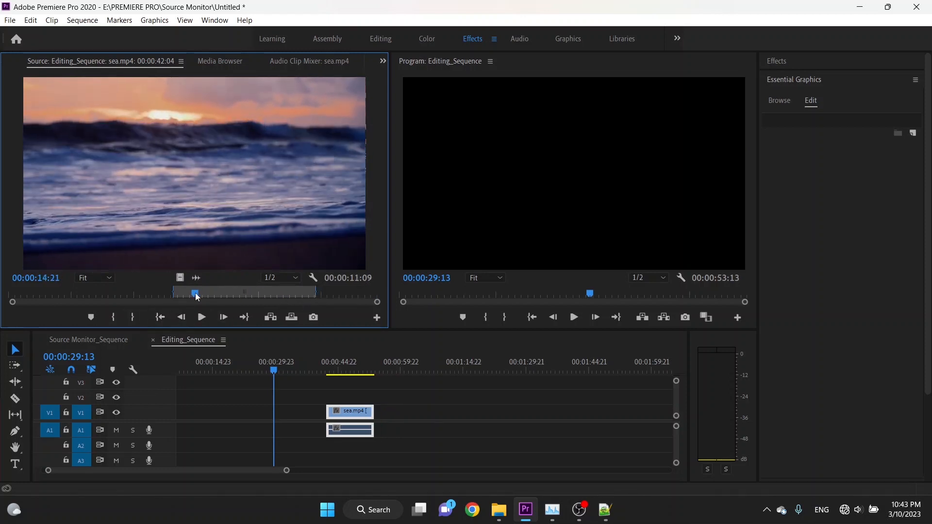
key("i")
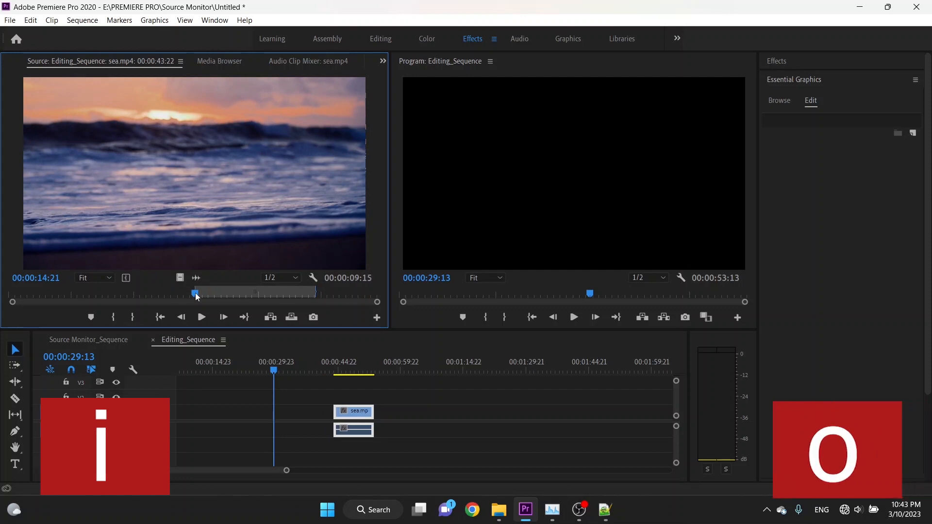
left_click_drag(196, 296, 264, 294)
key("o")
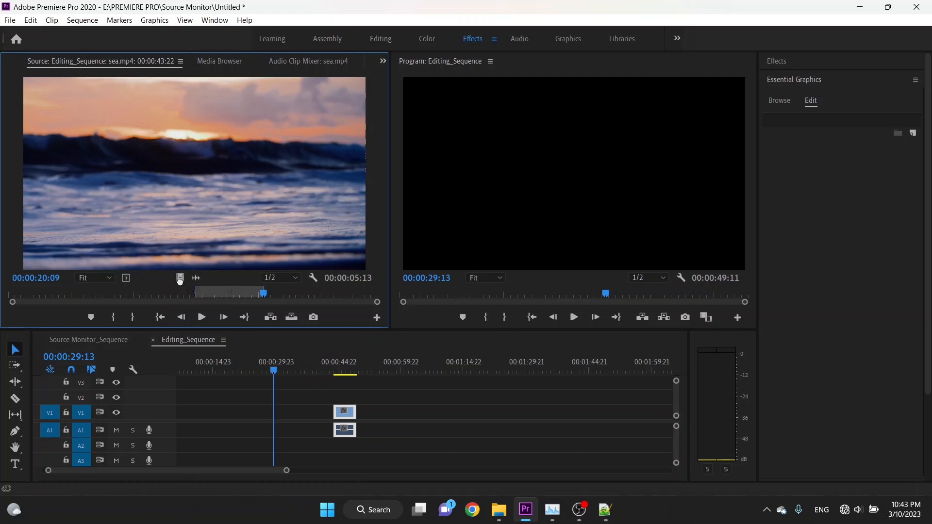
Step: Place only the marked range's video on V1 at about 00:00:57:09, and only its audio on A1 beneath it
left_click_drag(276, 298, 389, 412)
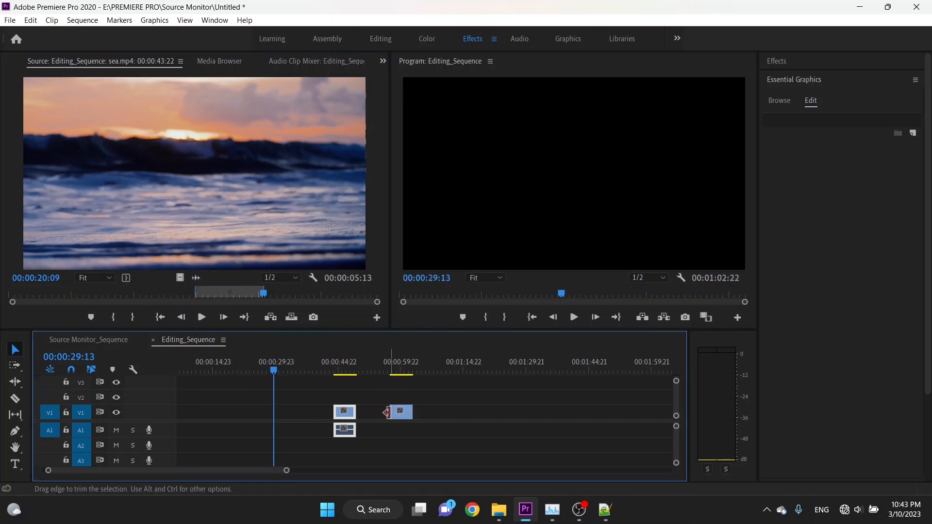
left_click(196, 277)
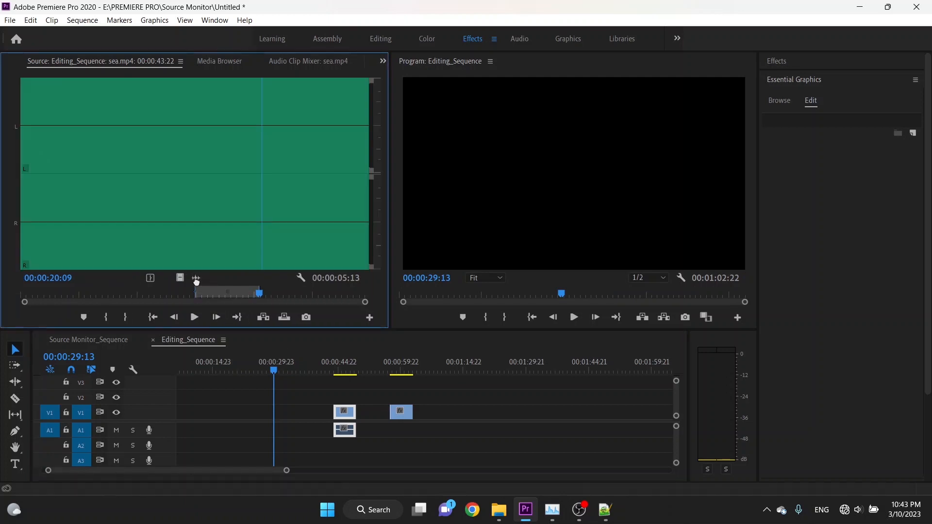
left_click_drag(305, 312, 398, 428)
left_click(400, 430)
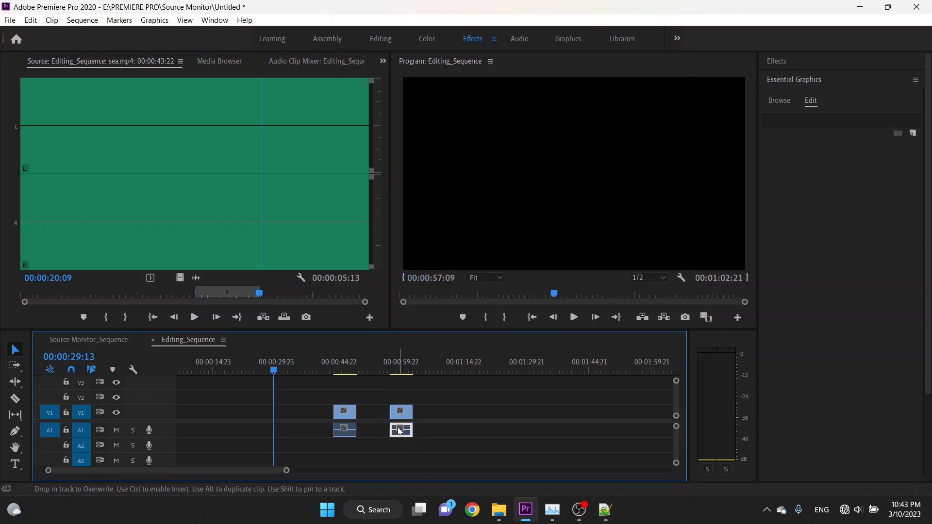
Step: Return the Source Monitor to the video view and slide the marked In/Out range toward the clip's start
left_click(179, 278)
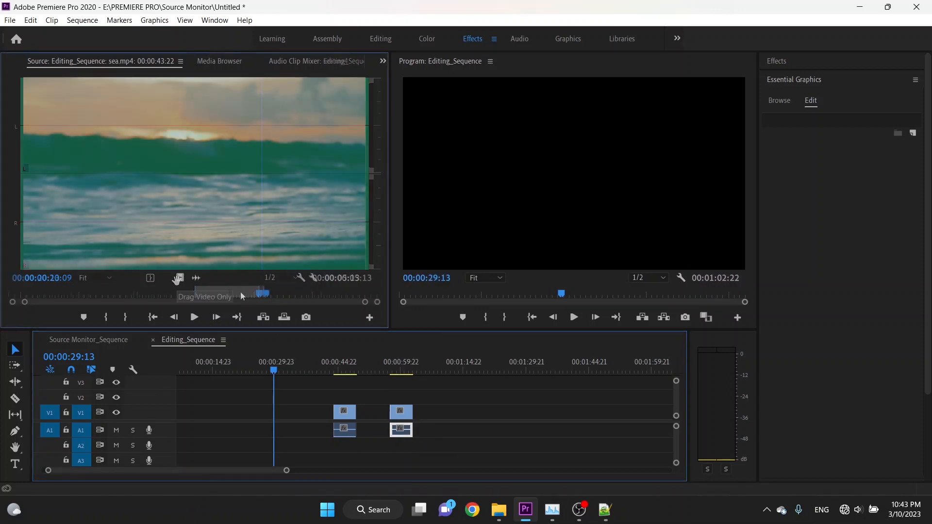
left_click_drag(228, 294, 135, 295)
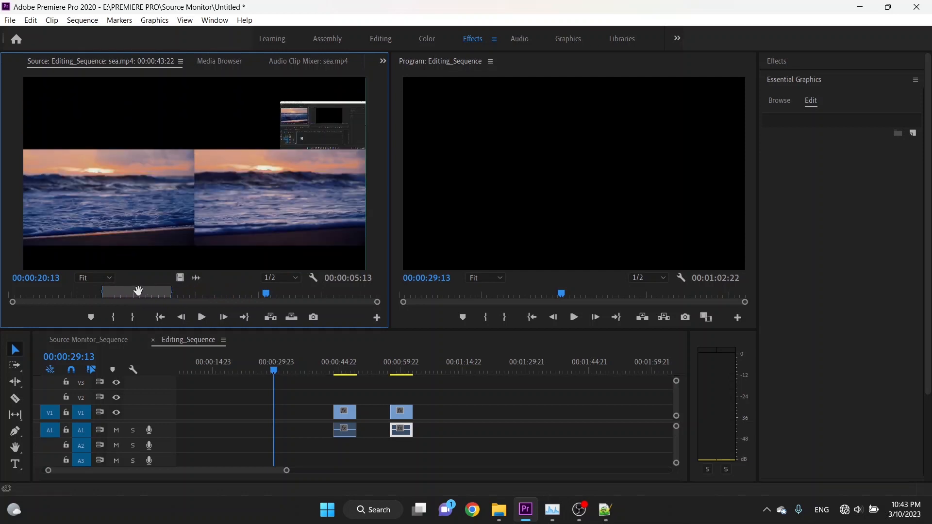
left_click_drag(136, 296, 95, 296)
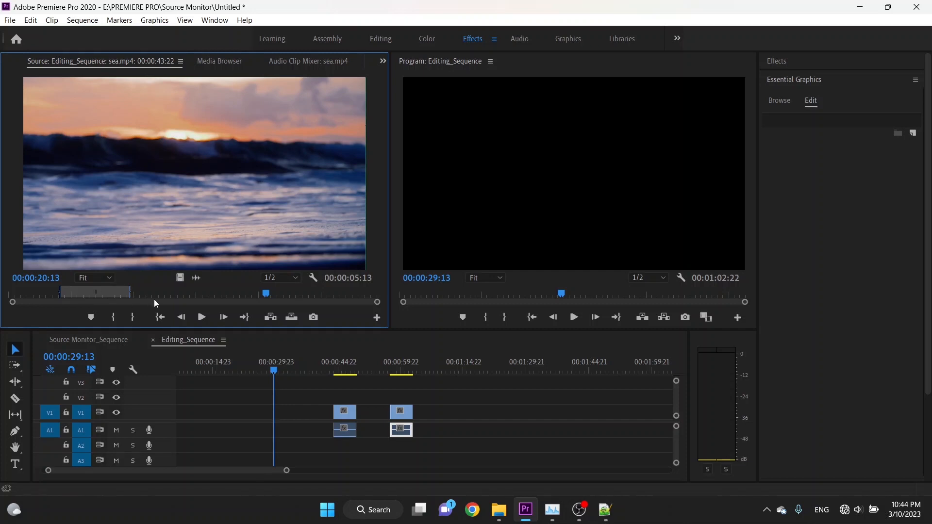
left_click_drag(397, 355, 456, 413)
left_click_drag(452, 371, 473, 375)
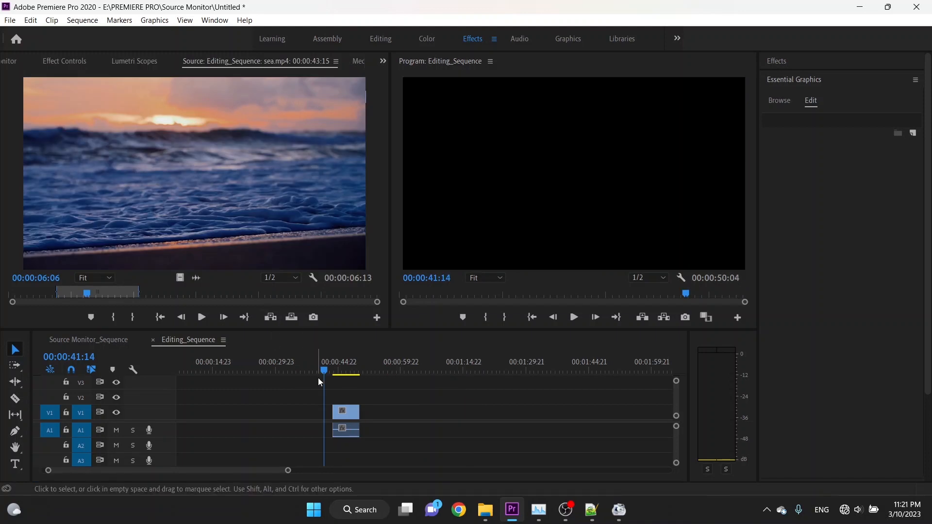
Step: Insert the marked source range twice in a row into the sequence, starting at 00:00:51:14
left_click_drag(325, 371, 366, 368)
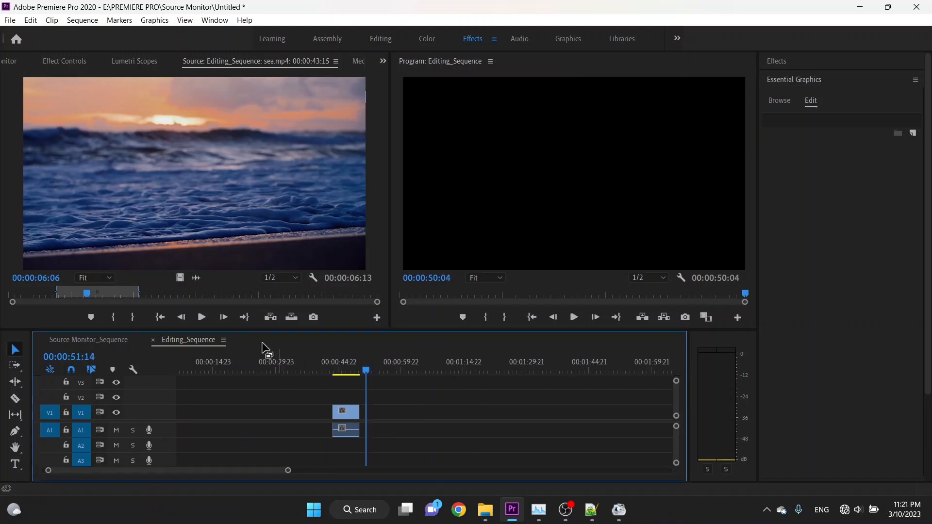
left_click(275, 319)
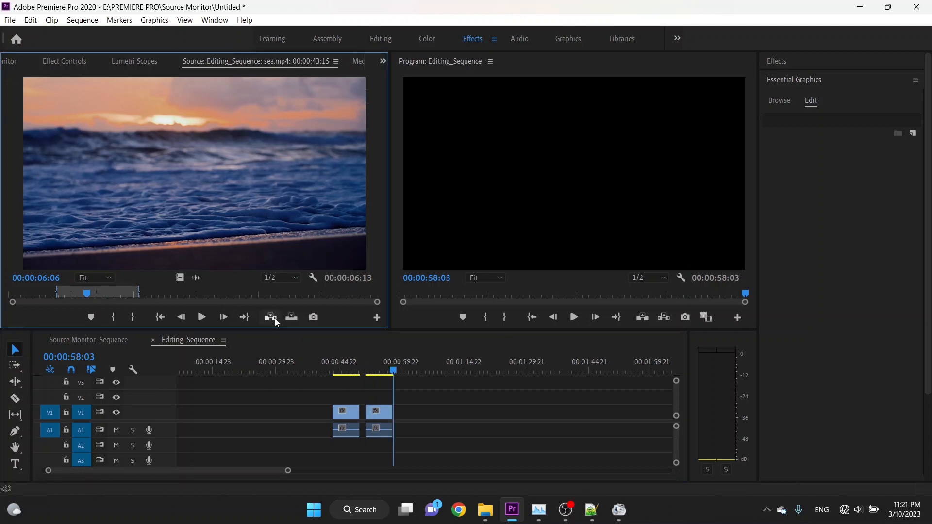
left_click(274, 319)
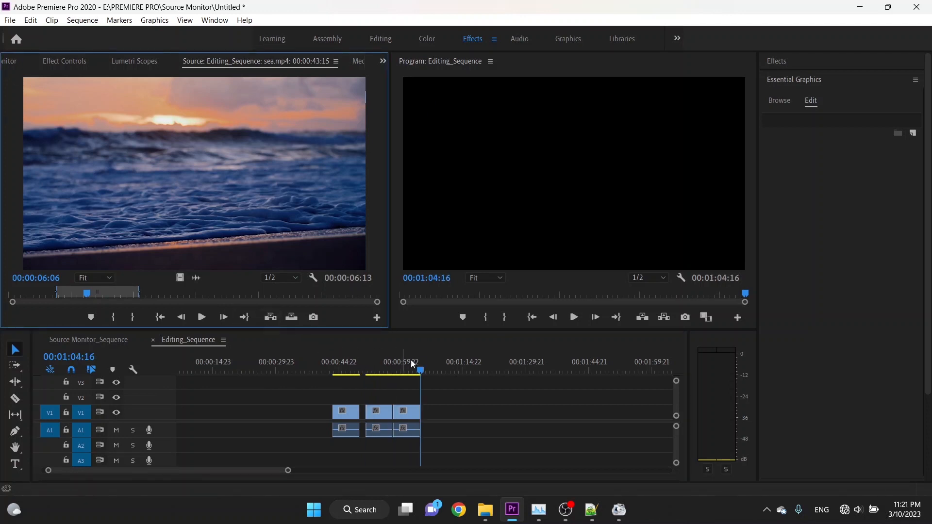
Step: Insert the marked source range into the sequence at 00:01:01:04, at 00:01:04:08 and at 00:01:17:10
left_click_drag(421, 370, 405, 370)
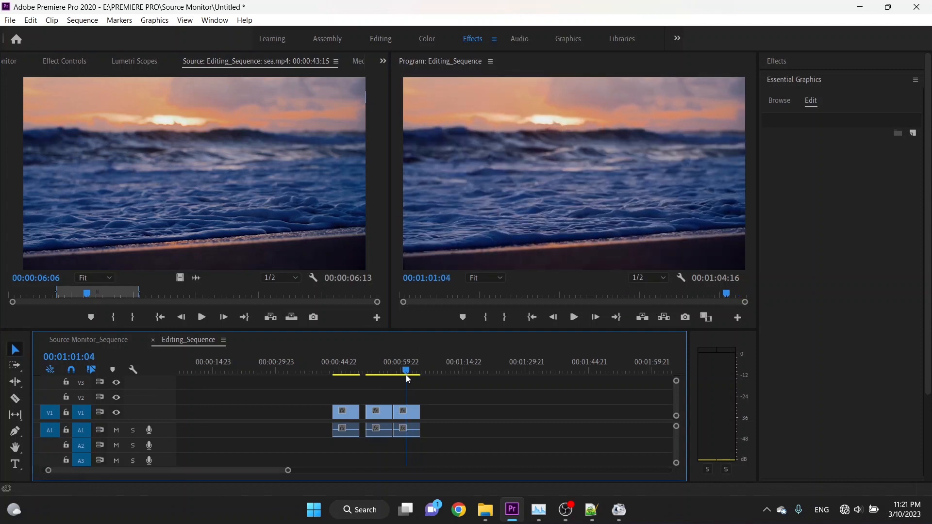
left_click(270, 318)
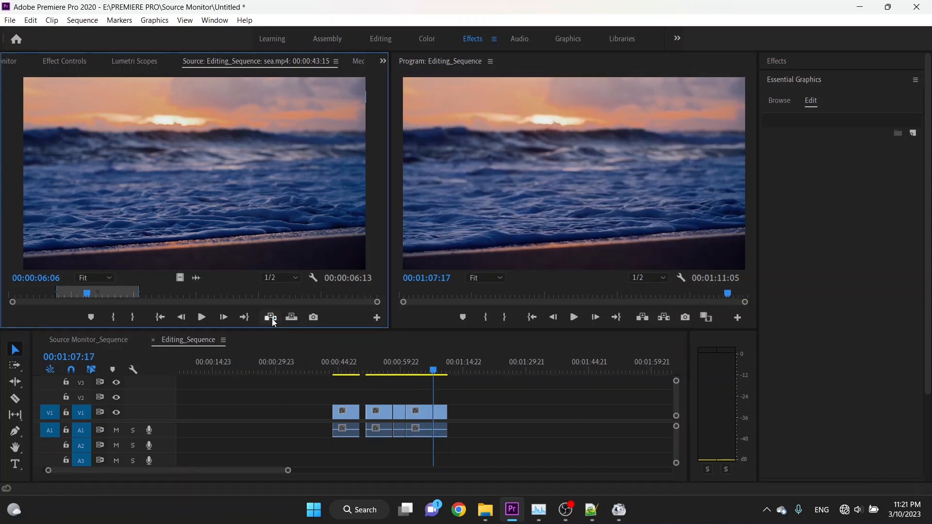
left_click(420, 374)
left_click_drag(420, 377, 419, 378)
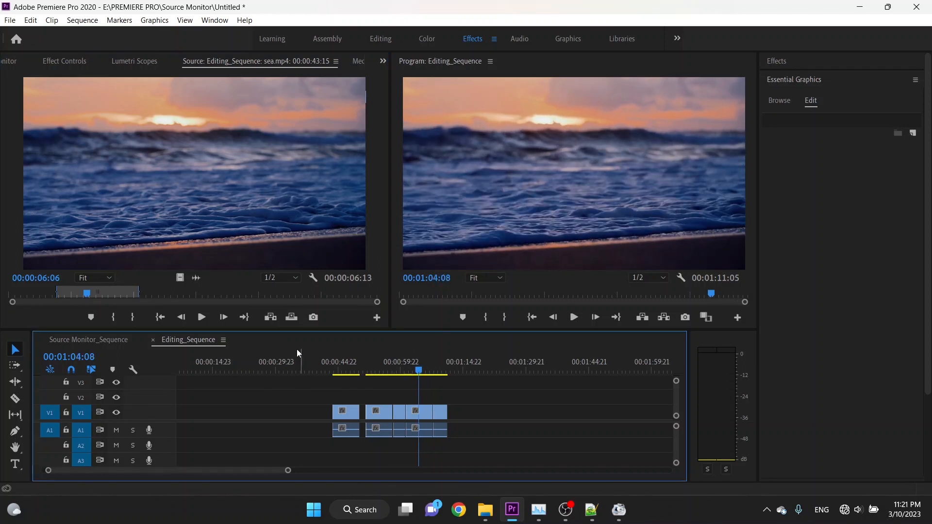
left_click(270, 318)
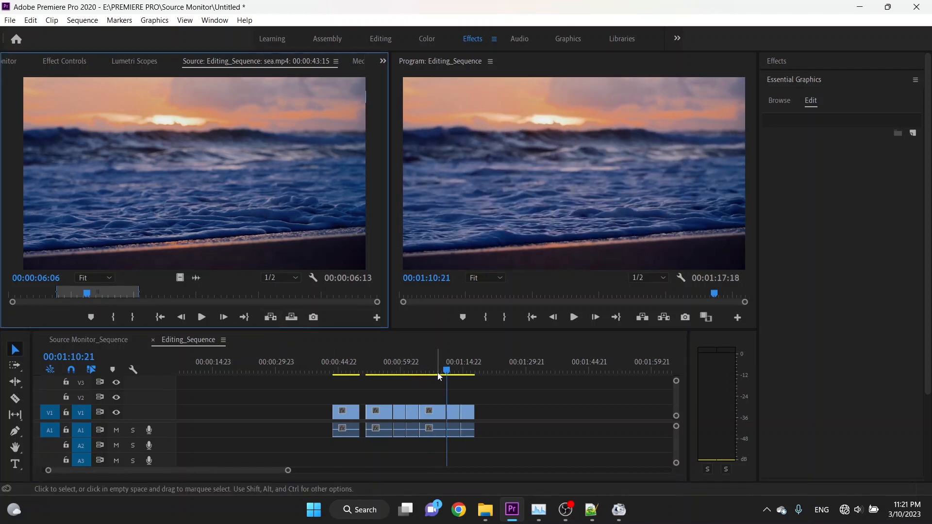
left_click_drag(447, 375, 474, 374)
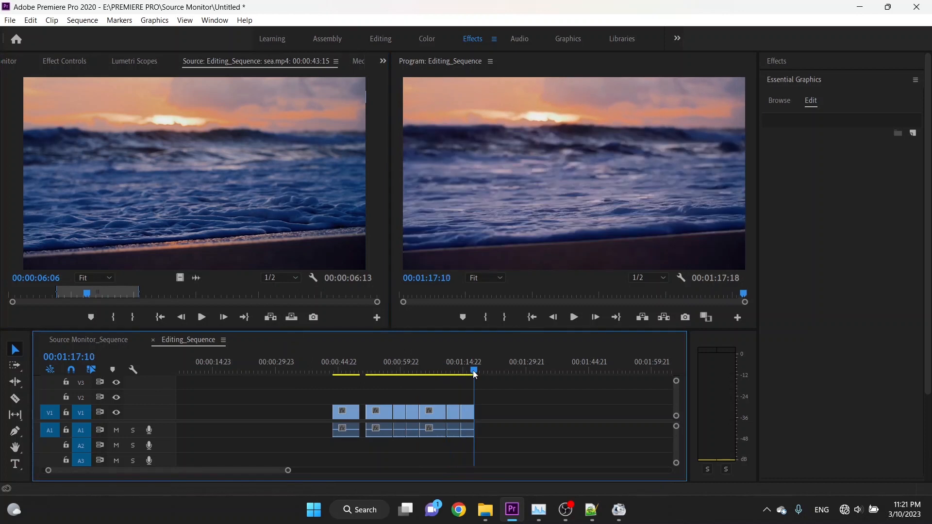
left_click(271, 318)
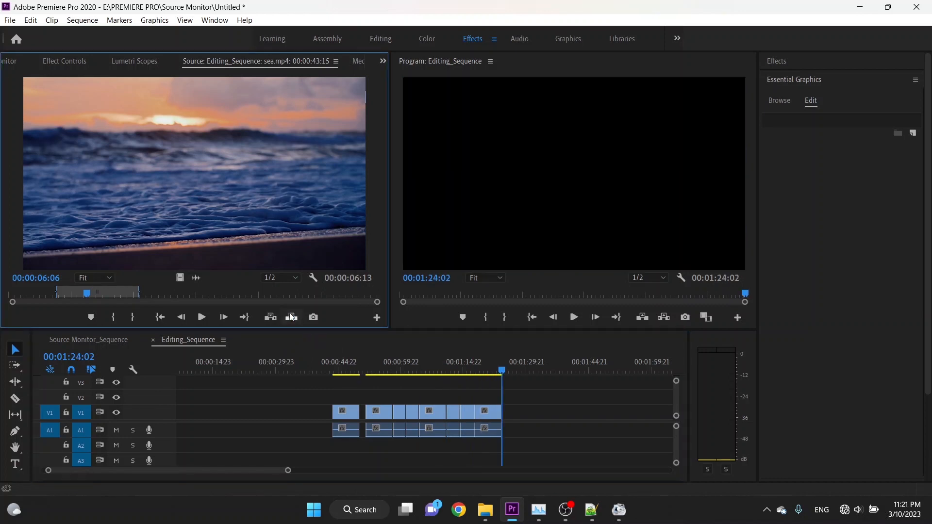
Step: Overwrite the sequence with the marked source range at 00:01:18:20 and again at an earlier point within the existing clips
left_click_drag(499, 368, 480, 381)
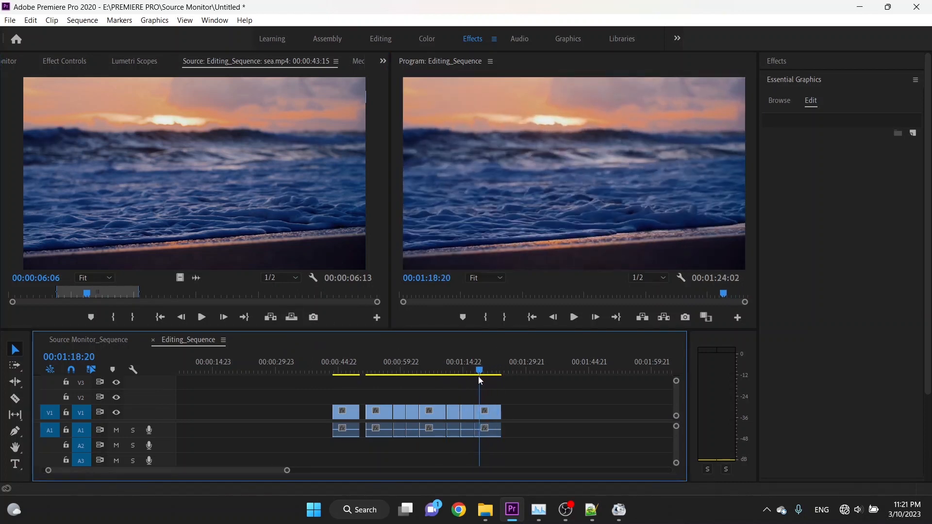
left_click(291, 318)
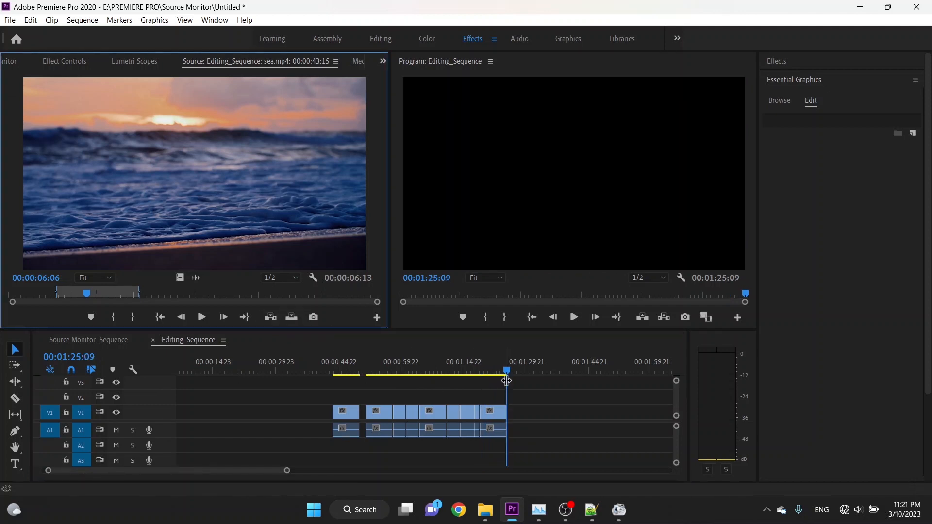
left_click_drag(509, 375, 467, 386)
left_click(293, 319)
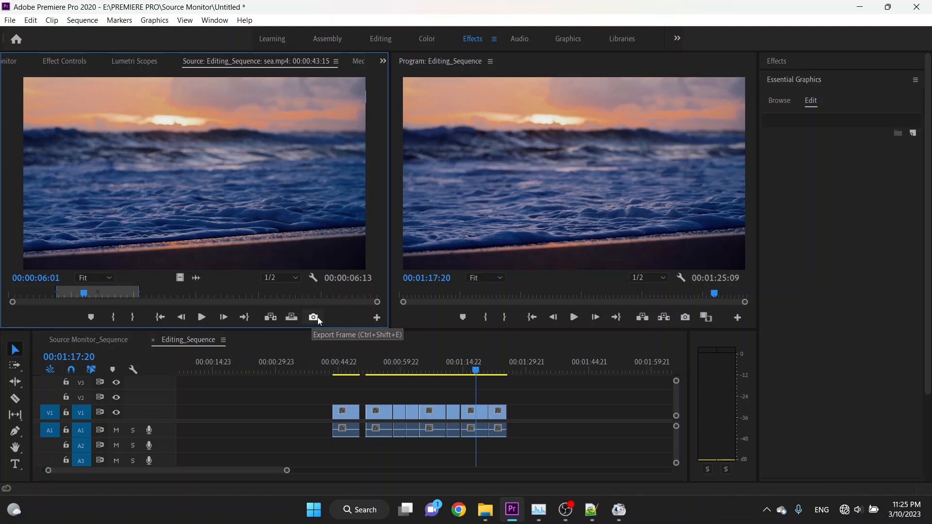
Step: Export the current source frame as JPEG sea.mp4.00_00_06_01.Still002 into the Source Monitor\Video folder, with import into the project enabled
left_click(313, 317)
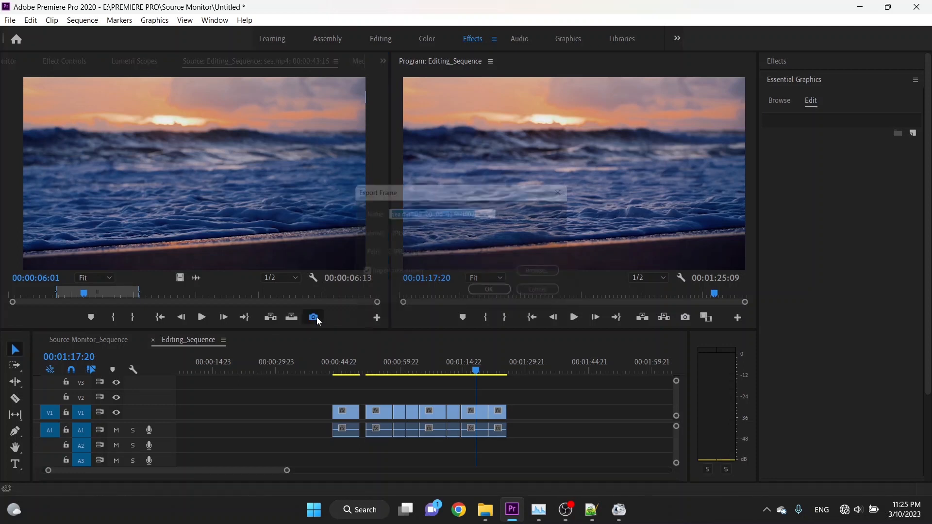
left_click(552, 277)
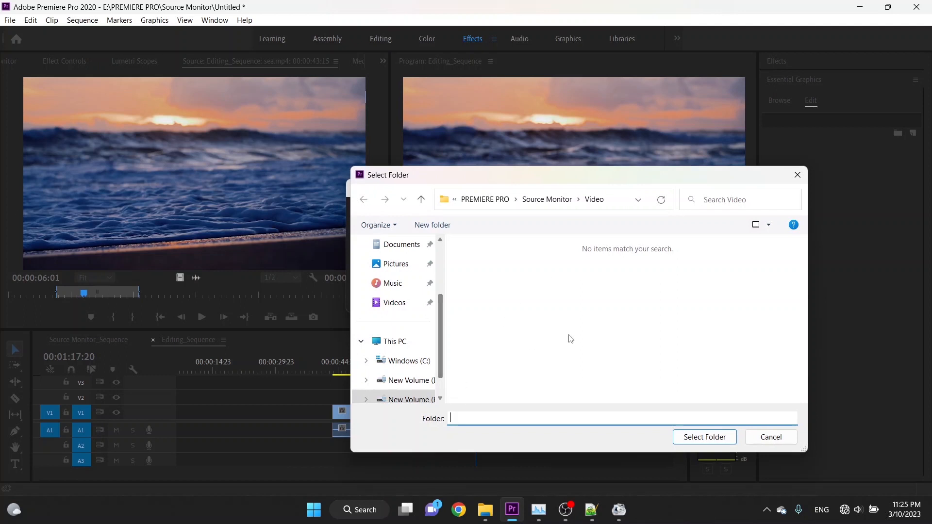
left_click(609, 200)
left_click(596, 297)
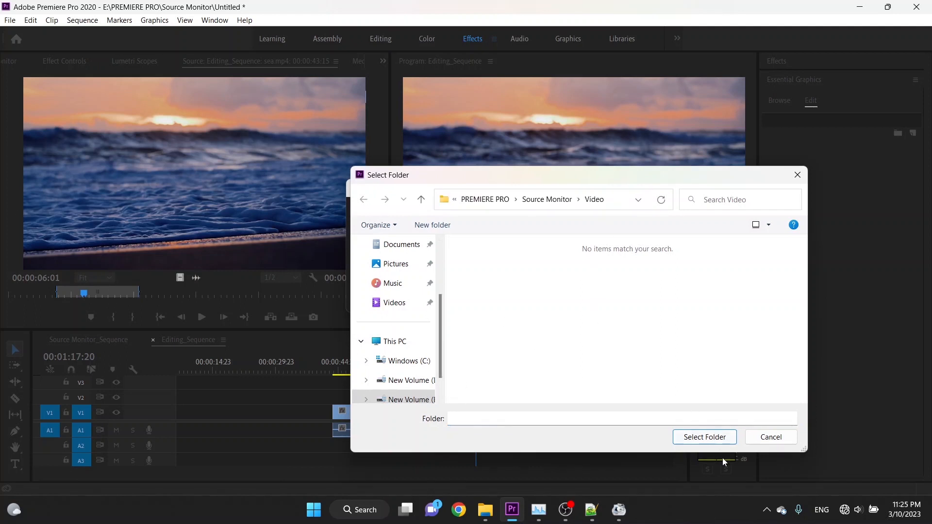
left_click(719, 438)
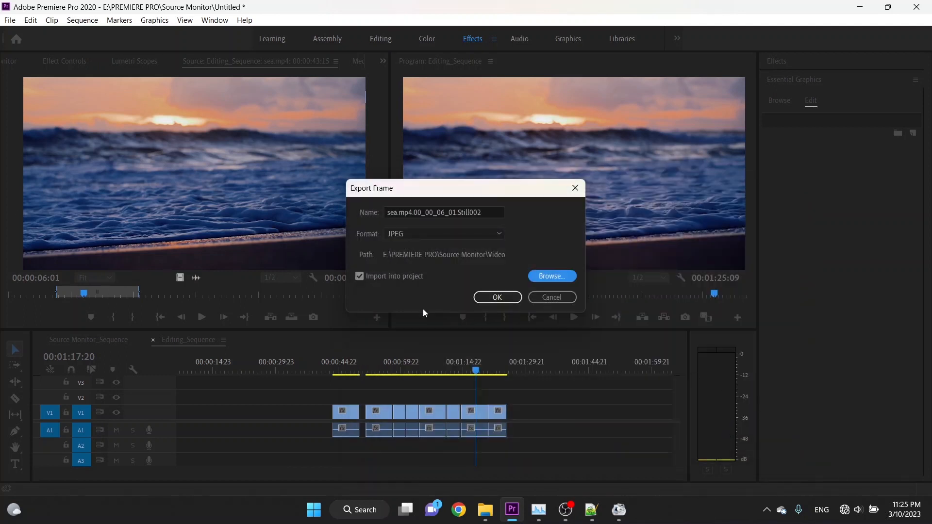
left_click(379, 277)
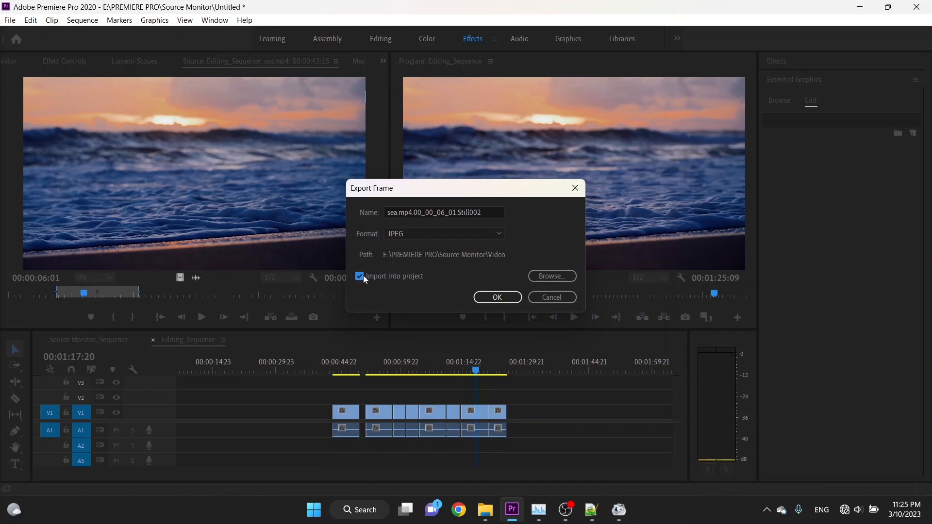
left_click(503, 297)
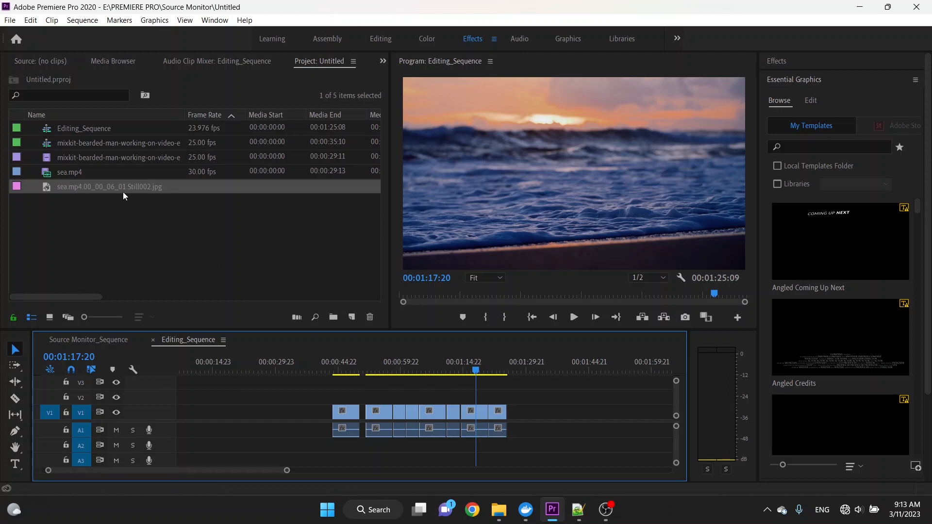
Step: Locate the exported still sea.mp4.00_00_06_01.Still002.jpg among the project items and select it
left_click(86, 187)
left_click(234, 188)
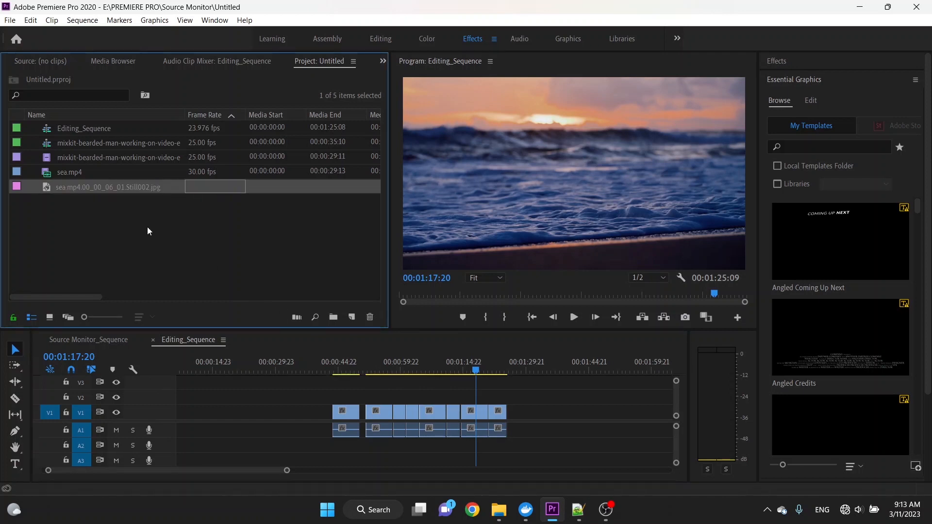
left_click(68, 316)
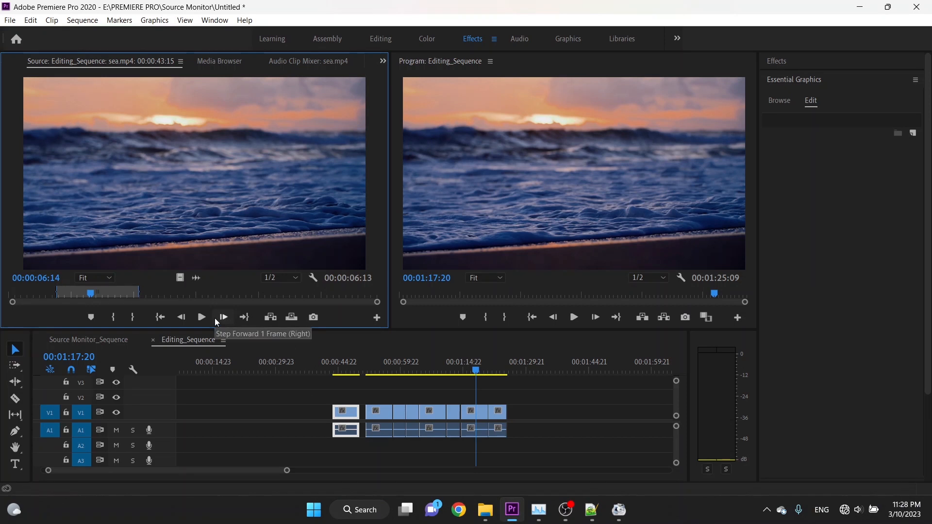
Step: Step the source clip forward frame by frame to 00:00:06:18 and back again by four frames
left_click(221, 322)
left_click(222, 321)
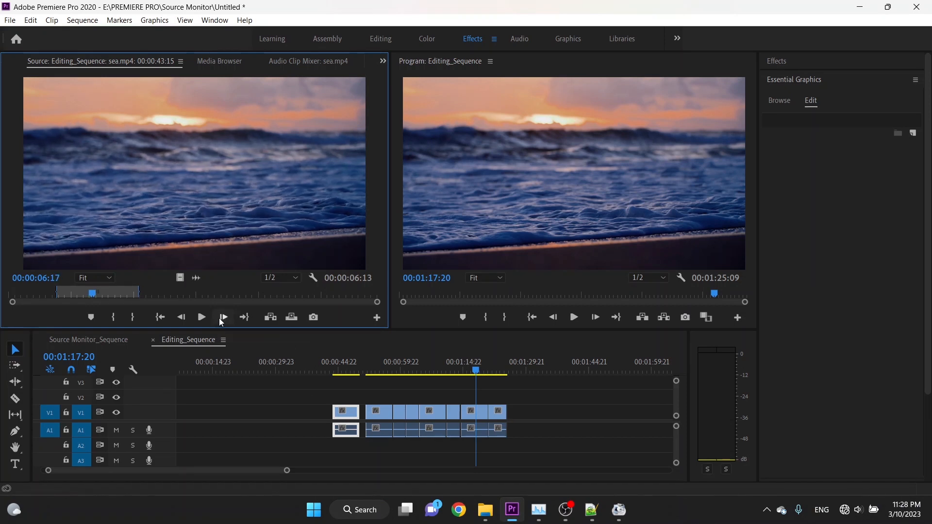
left_click(221, 322)
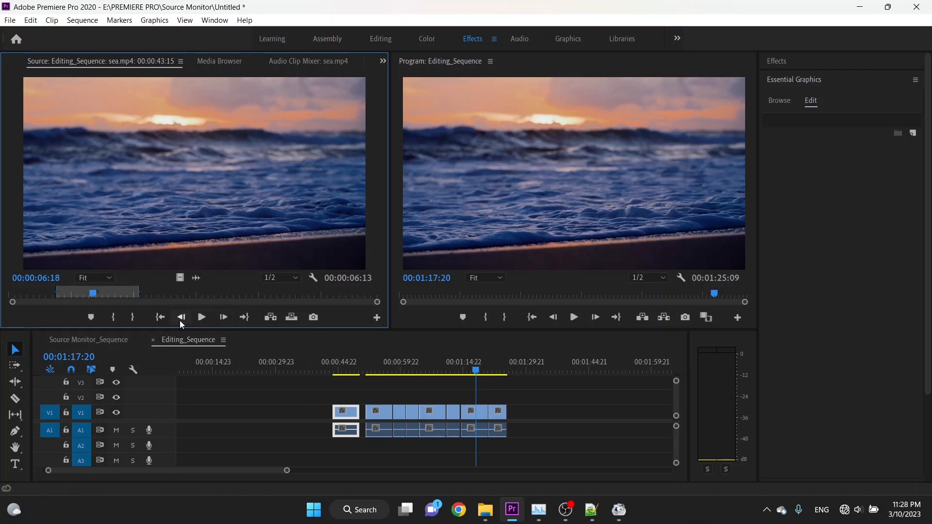
left_click(181, 321)
left_click(182, 321)
left_click(181, 321)
left_click(182, 320)
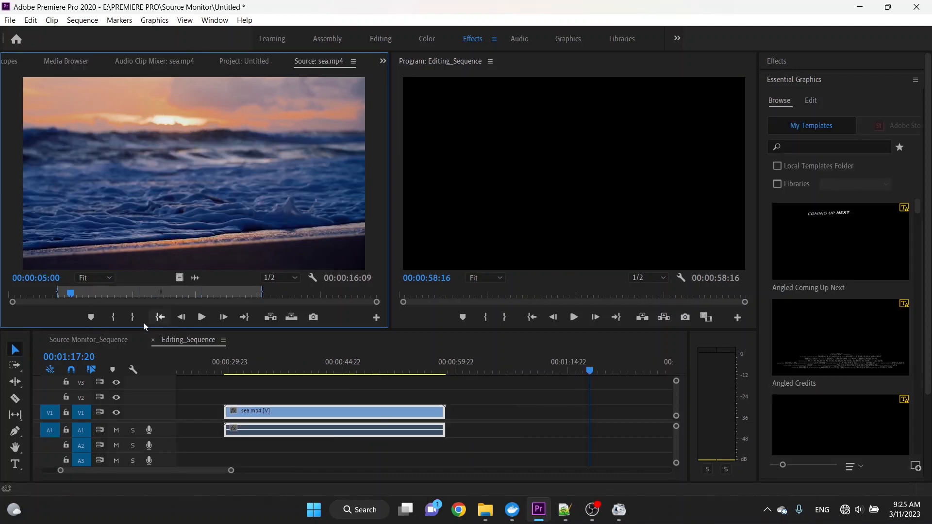
Step: Add markers to the sea.mp4 source clip at 00:00:05:00, 00:00:08:16 and 00:00:12:24
left_click(90, 318)
left_click_drag(79, 295, 118, 294)
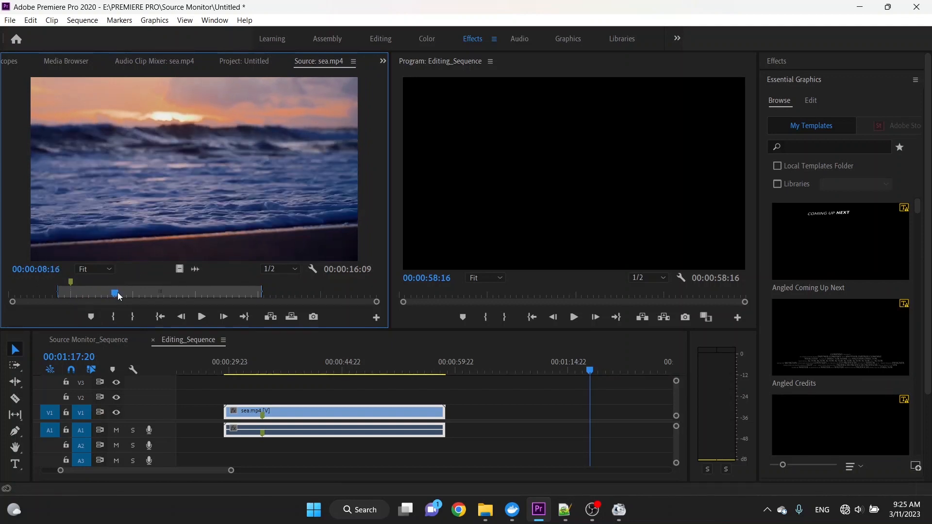
left_click(92, 314)
left_click_drag(116, 293, 168, 295)
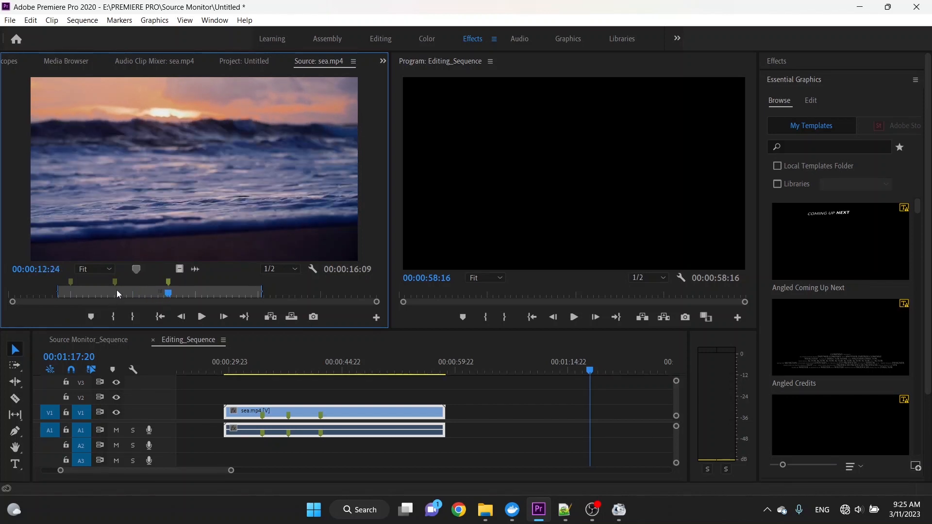
Step: Name the marker at 00:00:12:24 "Marker", add the comment "Comments about marker" and colour it red
double_click(169, 283)
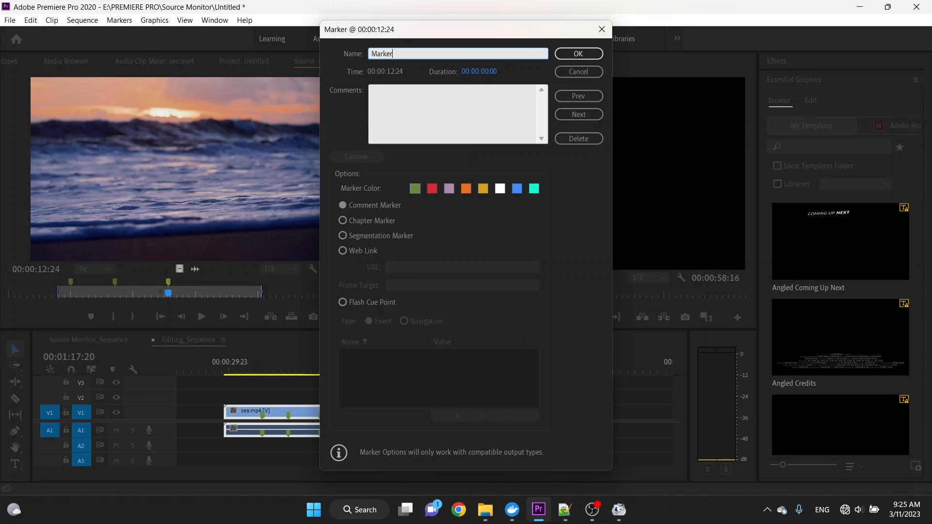
left_click(399, 105)
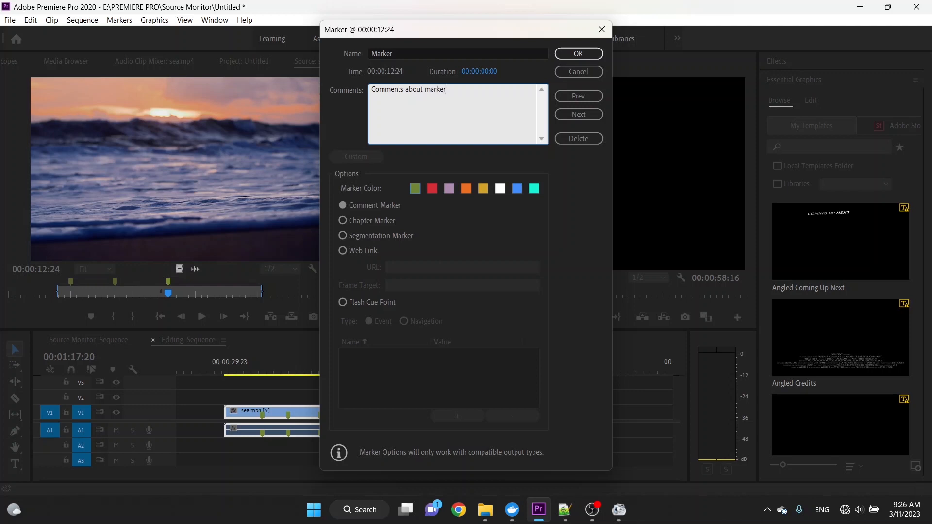
left_click(431, 190)
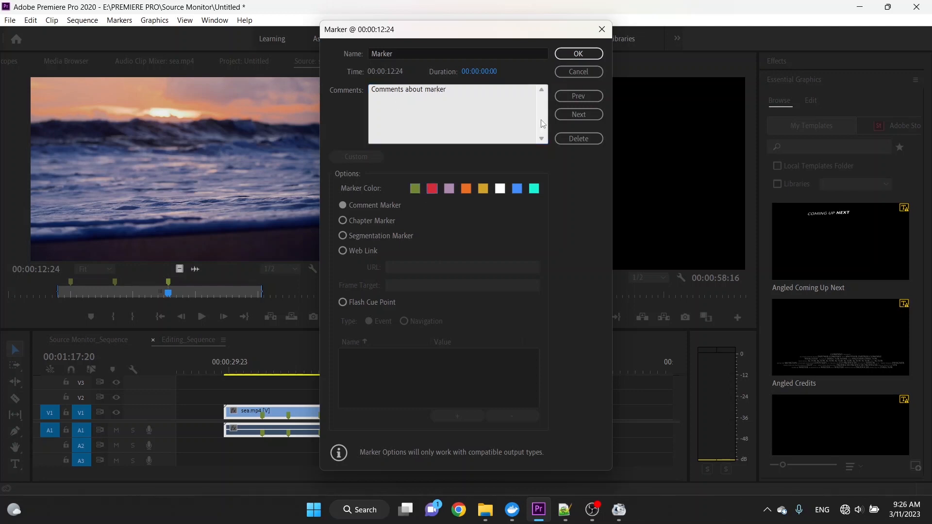
left_click(579, 53)
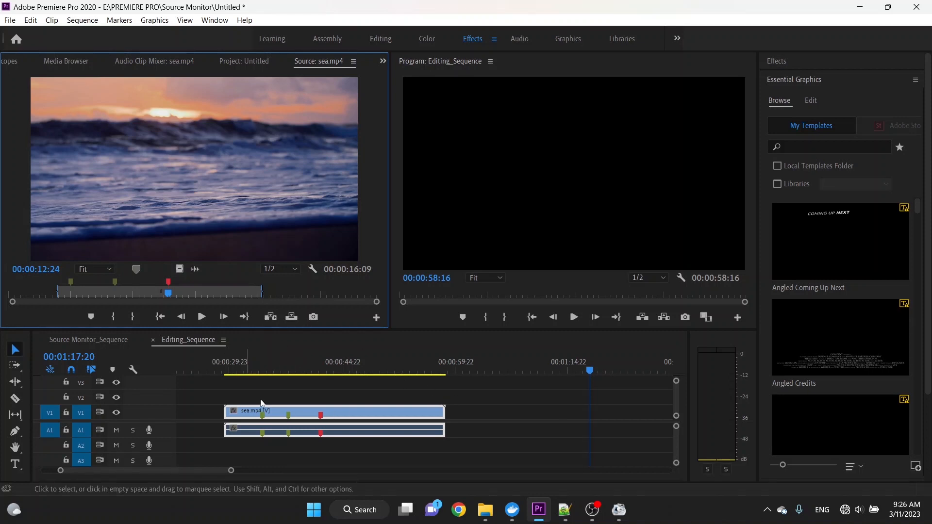
Step: Open the sequence's sea.mp4 clip in the Source Monitor and start playing it
double_click(324, 415)
key("space")
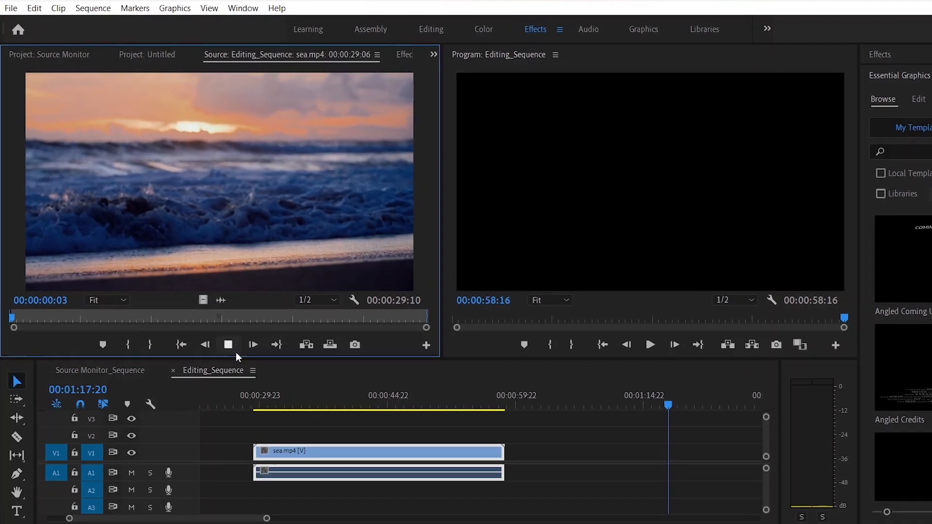